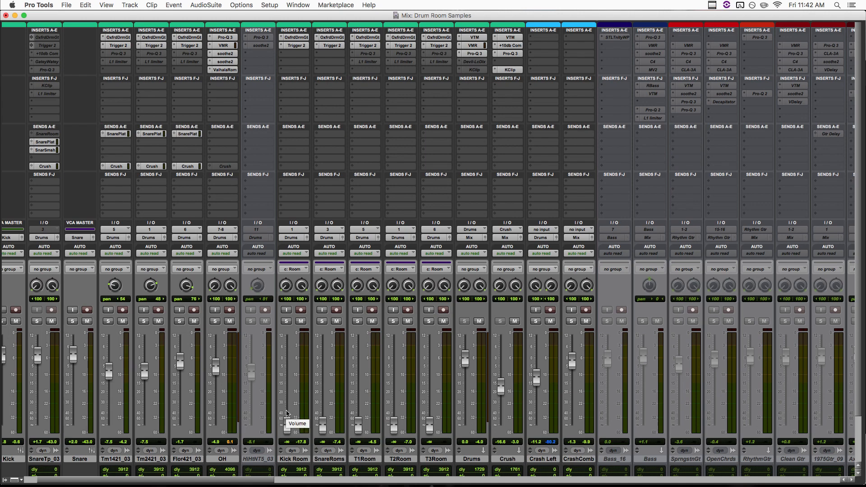
- Play the drum mix and select the five room tracks from Kick Room through T3Room
key(space)
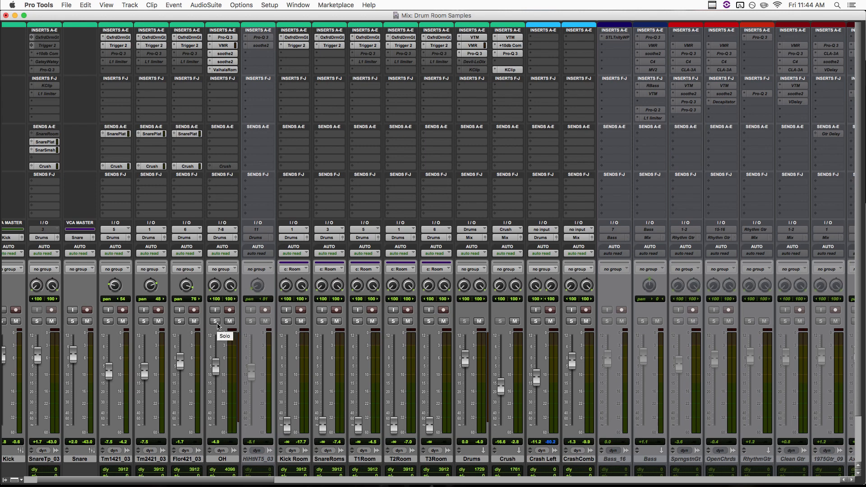
scroll(217, 326, down, 2)
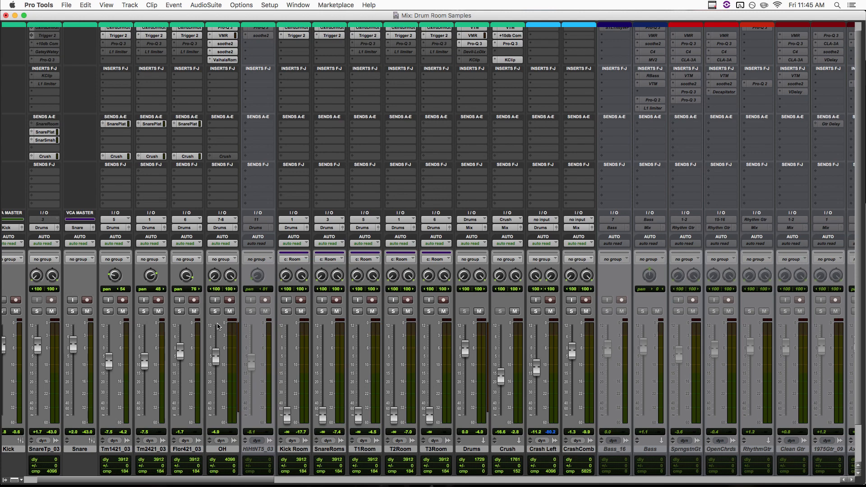
click(294, 448)
shift+click(420, 449)
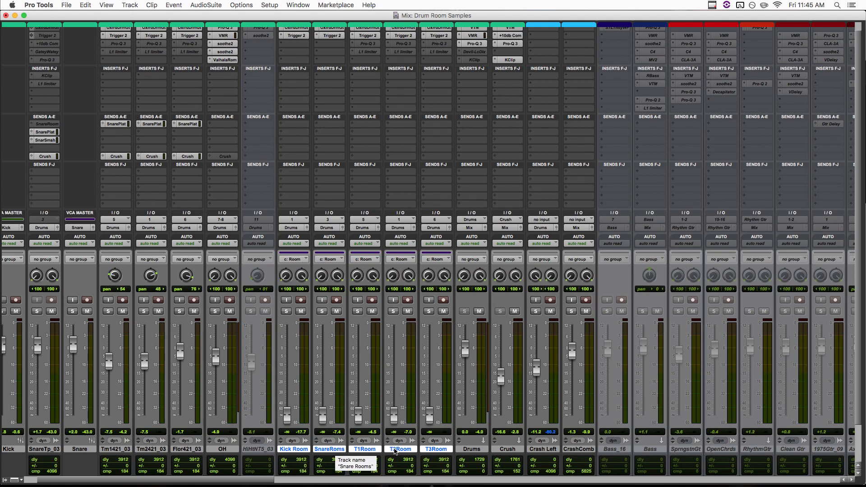
scroll(376, 76, up, 1)
scroll(375, 76, left, 1)
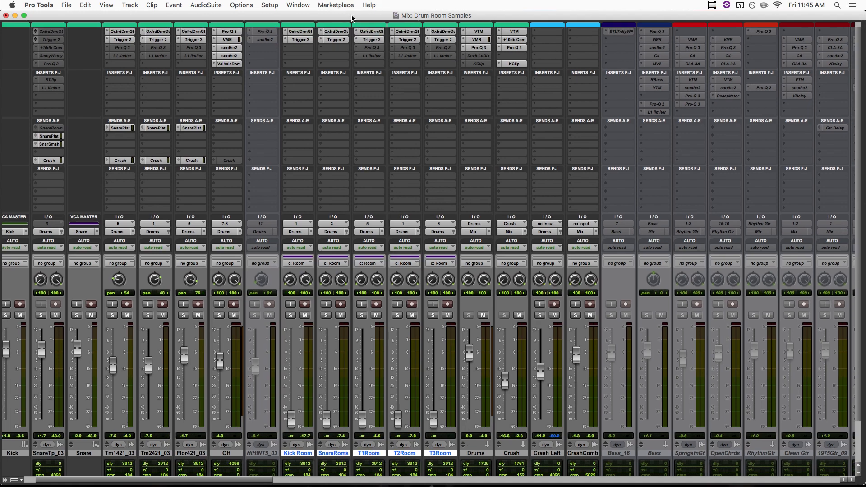
- Examine the Oxford Drum Gate and Trigger 2 plug-ins inserted on the Snare Rooms track
click(341, 34)
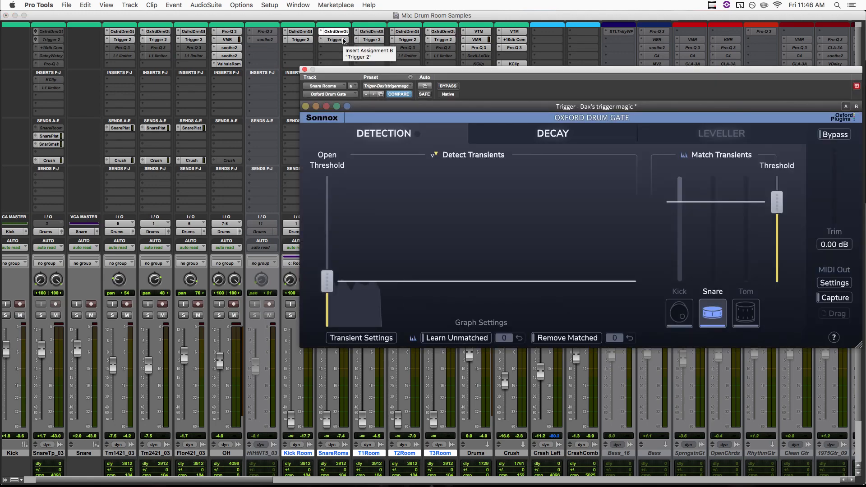
click(343, 40)
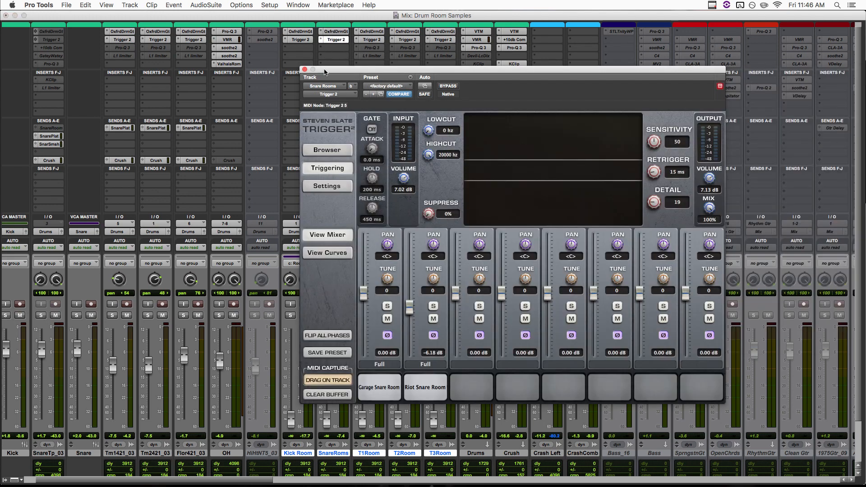
drag(325, 73, 335, 45)
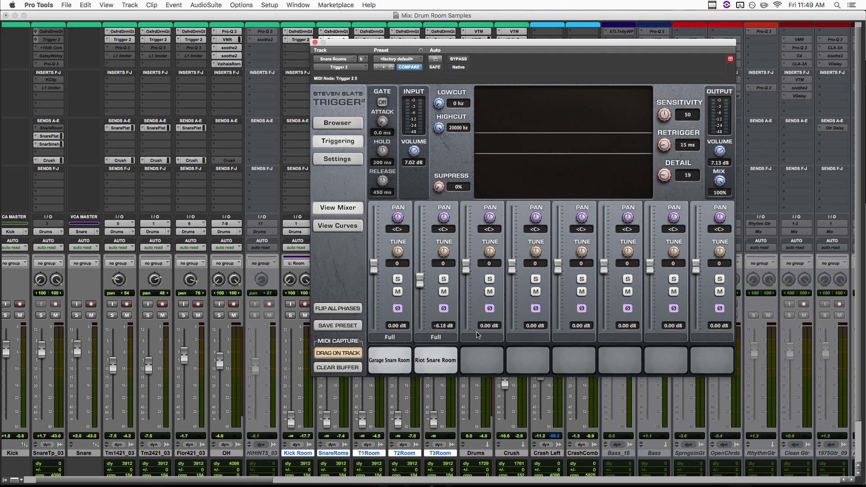
- Raise the Room group's faders to -2.0 dB, audition the group soloed, and close the Trigger 2 window
drag(291, 420, 301, 359)
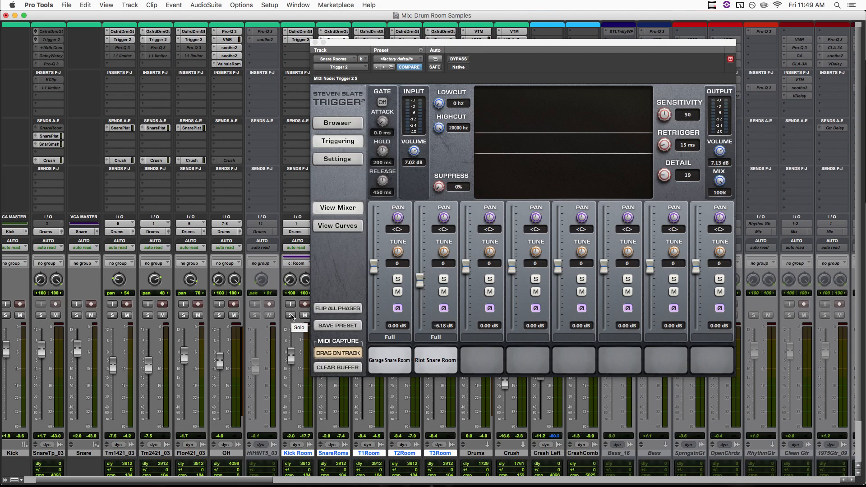
click(291, 315)
click(315, 41)
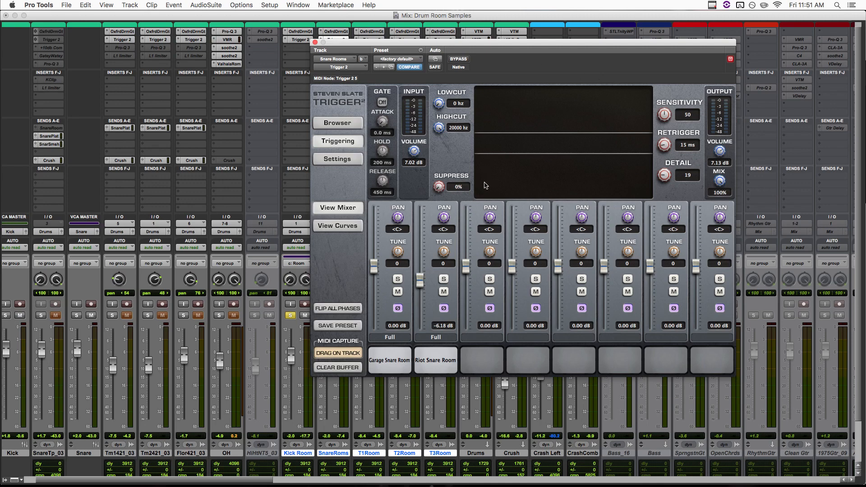
key(super+w)
- Play the drums while bringing the Room group's faders up from silence to -2.5 dB, and compare the mix with the rooms muted
drag(291, 361, 290, 466)
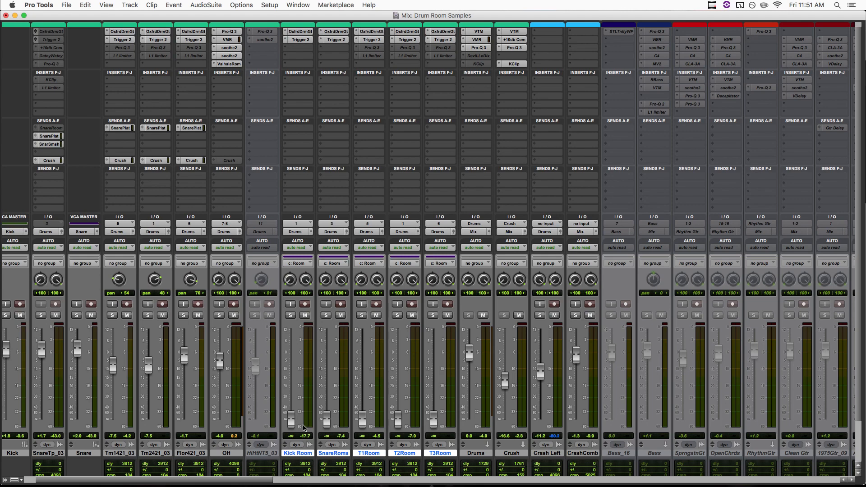
key(space)
drag(291, 423, 301, 348)
drag(301, 347, 304, 358)
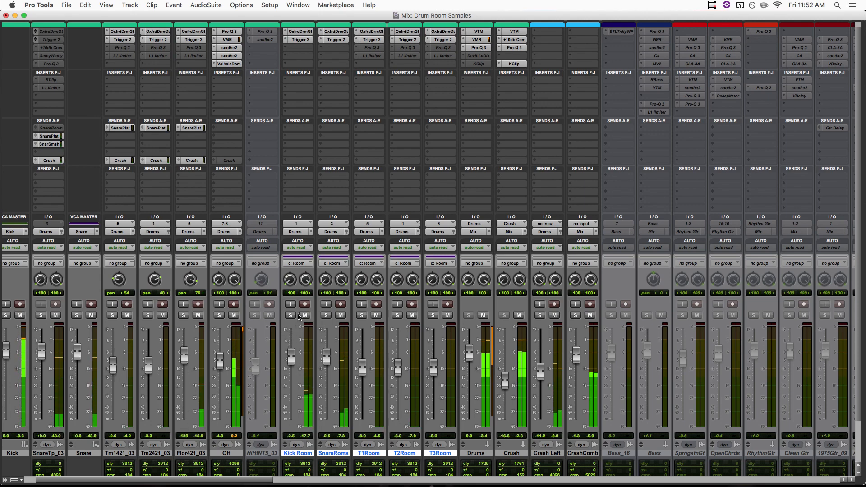
click(305, 315)
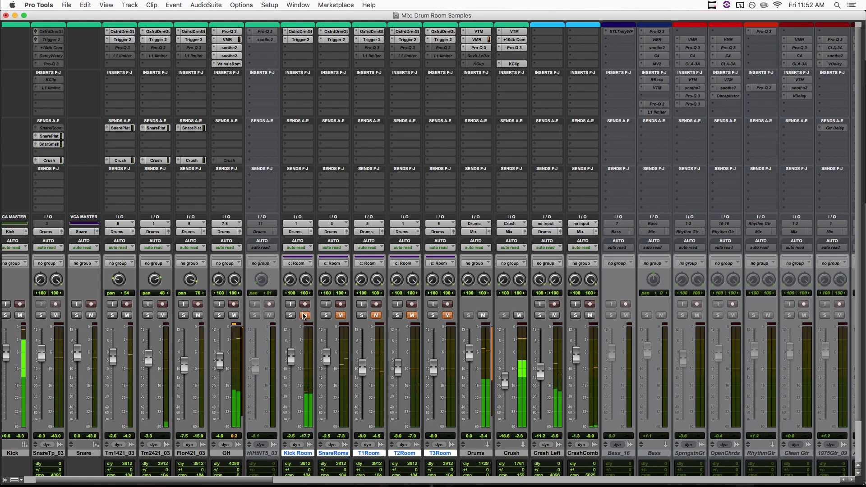
click(304, 316)
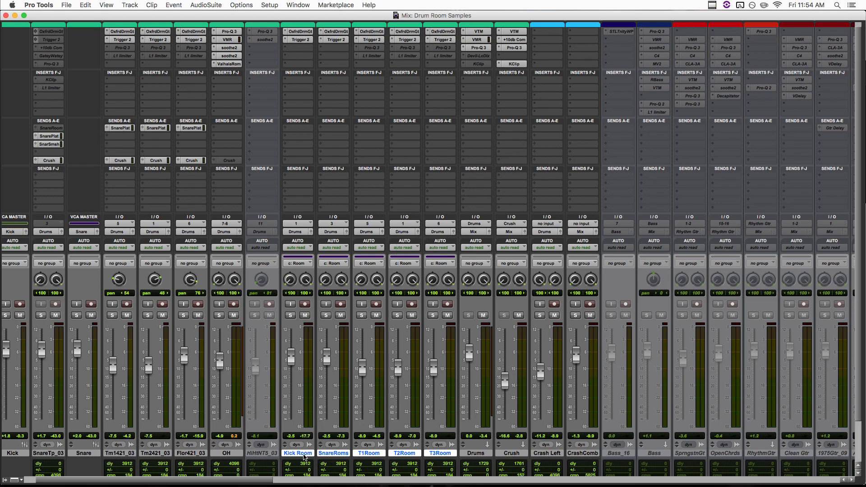
- Route the five selected room tracks to a new stereo Aux Input track named Room
click(438, 232)
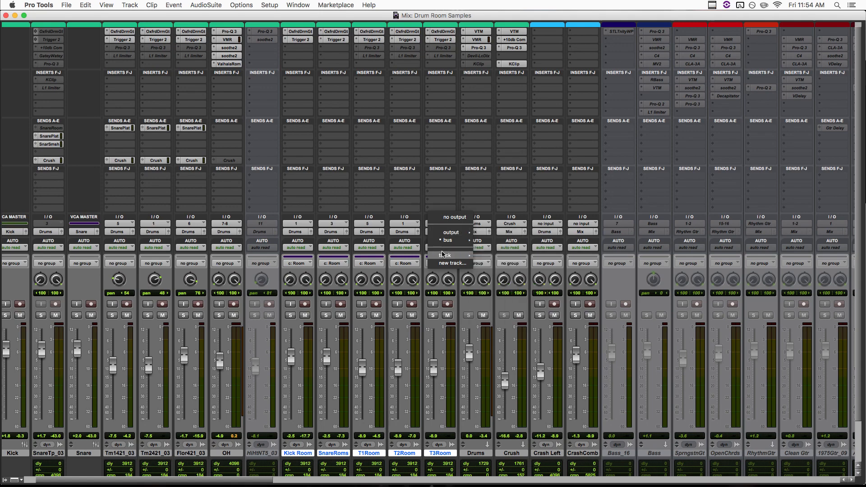
click(453, 266)
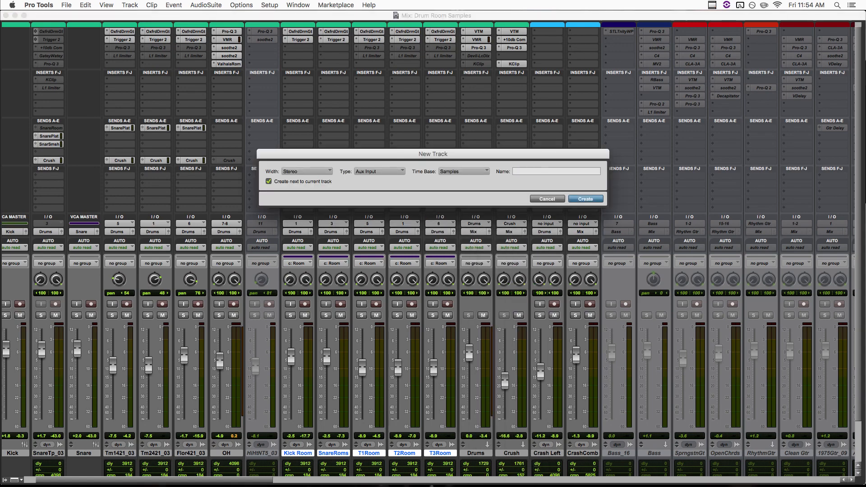
key(Return)
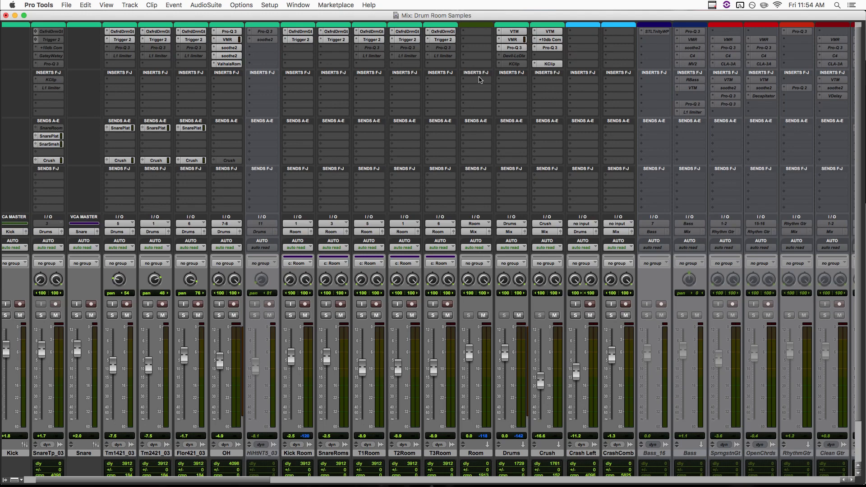
- Insert the stereo CLA-76 compressor on the Room aux track, bypass it for comparison, and close its window
scroll(481, 80, up, 1)
click(481, 38)
mouse_move(539, 53)
mouse_move(596, 42)
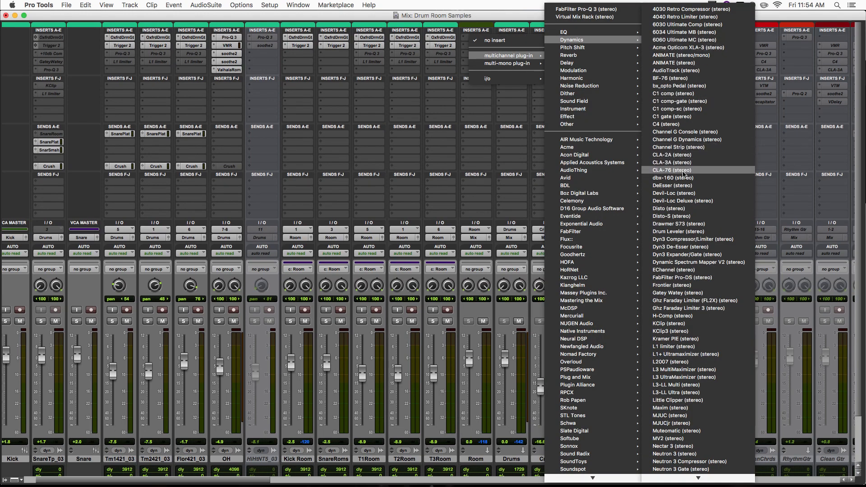
click(684, 170)
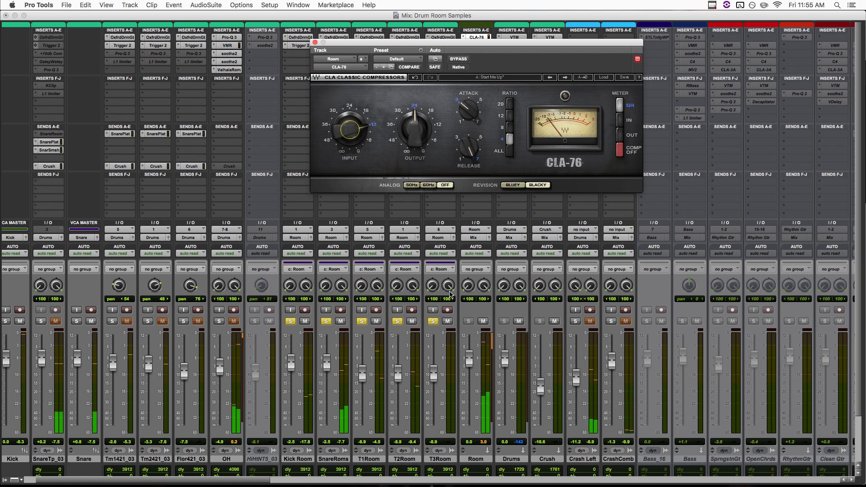
click(458, 60)
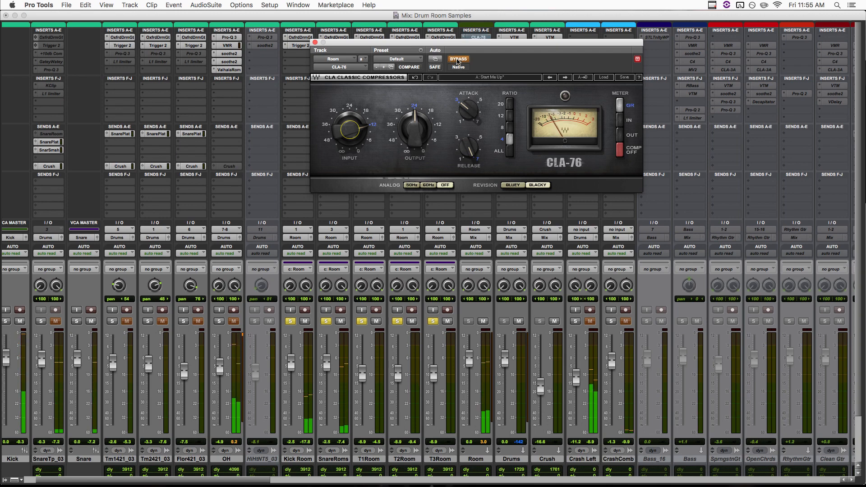
click(315, 42)
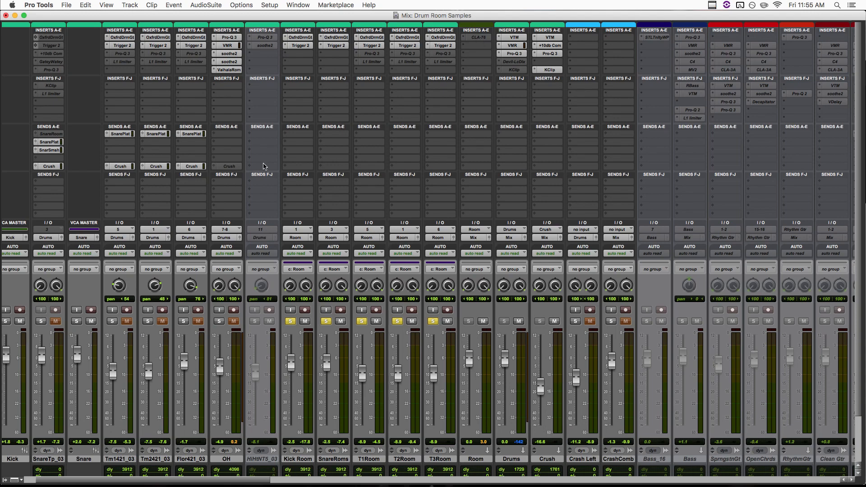
- Delete the Room aux track and route the five room tracks back to the Drums (Stereo) bus
right_click(477, 459)
click(480, 453)
click(444, 461)
shift+click(309, 459)
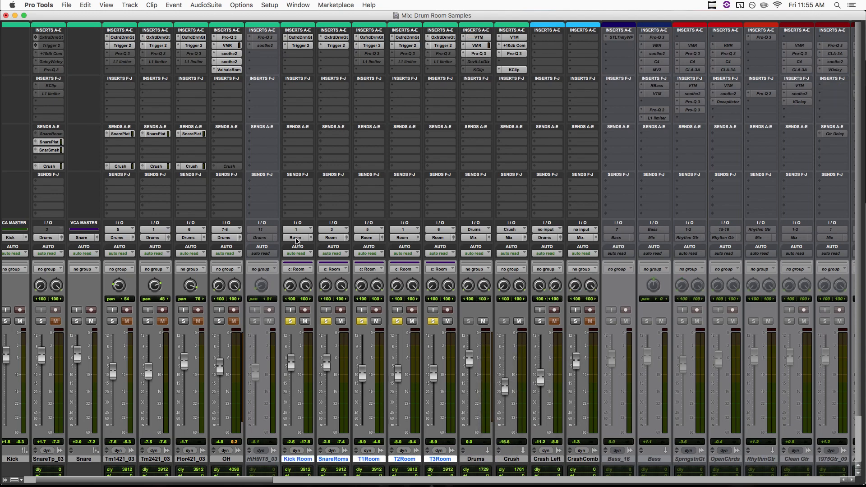
click(296, 237)
mouse_move(309, 246)
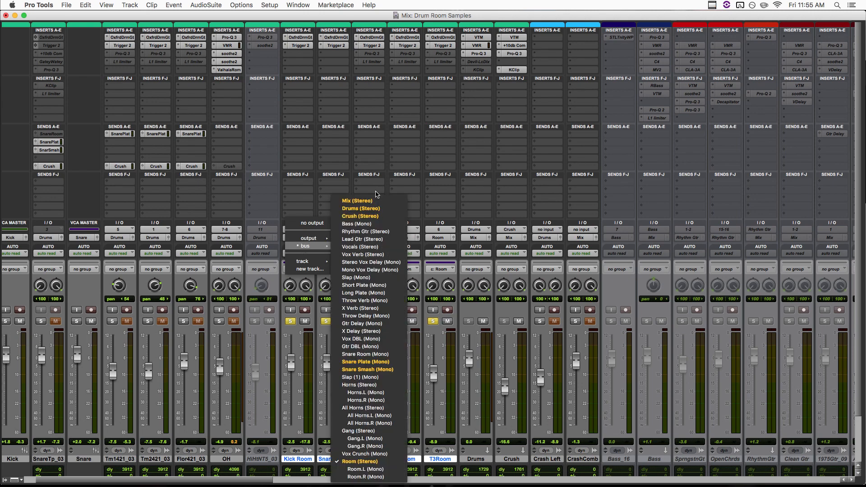
alt+shift+click(361, 209)
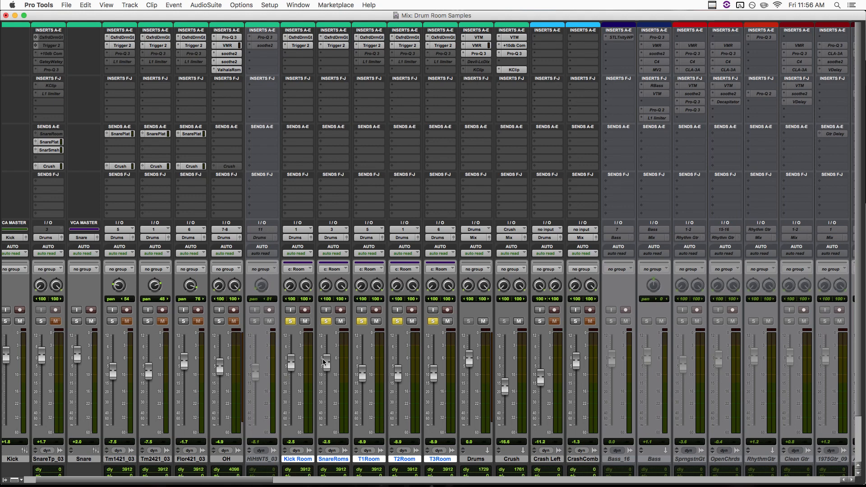
- In the Edit window, set the Room group's volume automation to +0.8 dB over section C1 and -8.3 dB over section V2
key(super+equal)
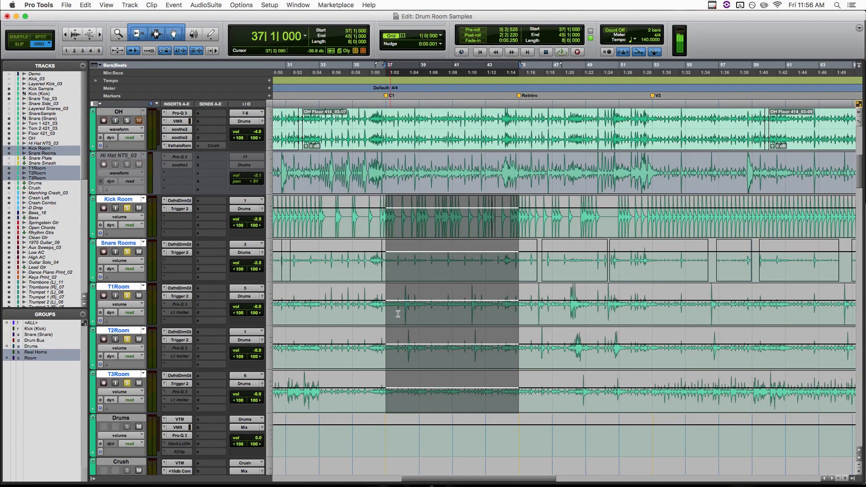
drag(390, 206, 404, 201)
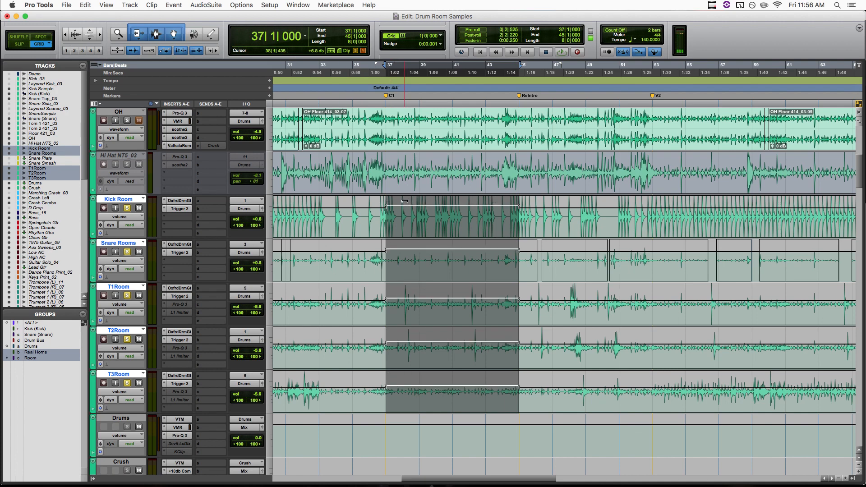
click(653, 219)
scroll(652, 220, right, 10)
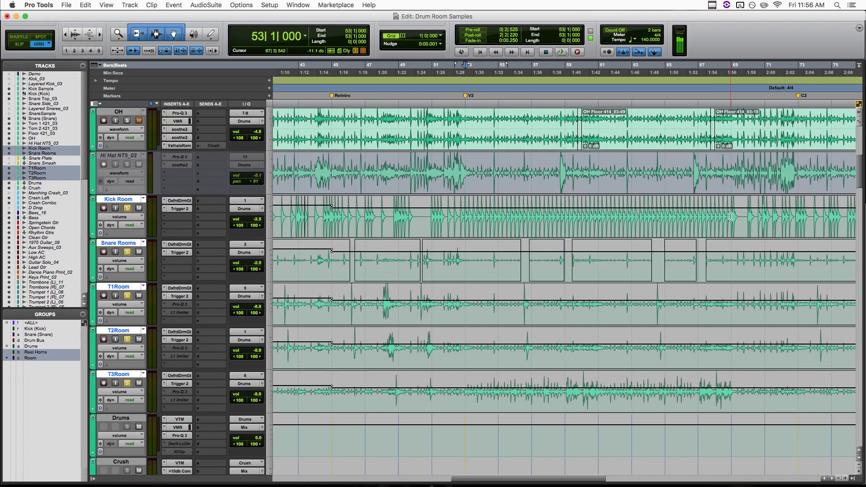
scroll(730, 216, up, 2)
drag(784, 253, 755, 250)
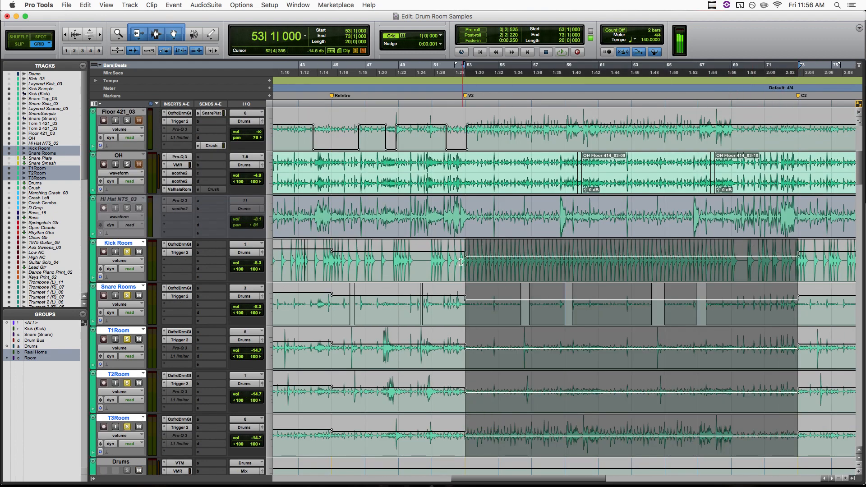
scroll(454, 260, left, 1)
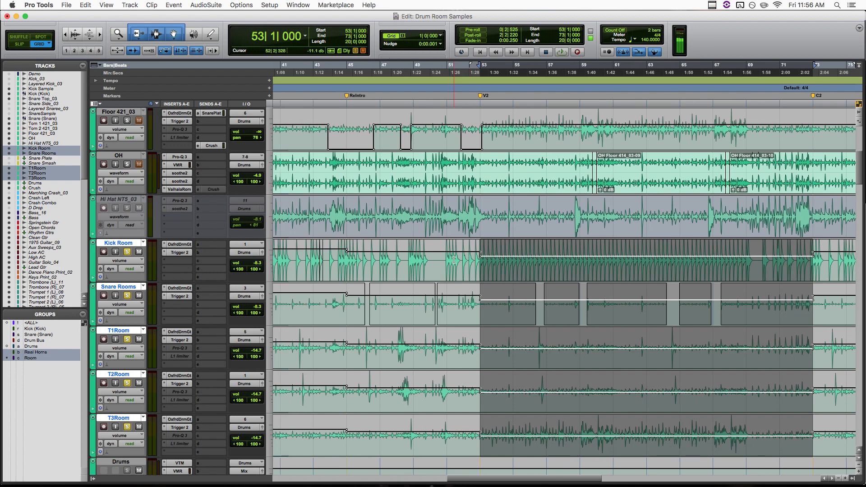
scroll(454, 260, left, 8)
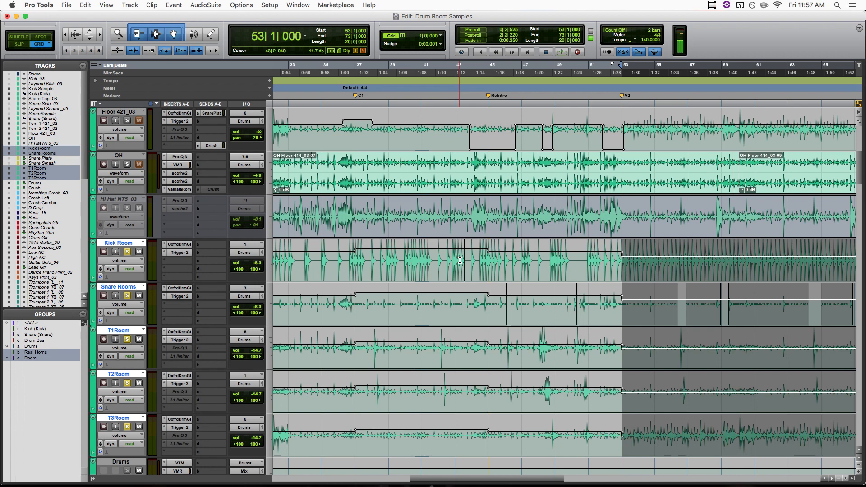
- Delete all volume automation changes from the room tracks and return to the Mix window
click(459, 261)
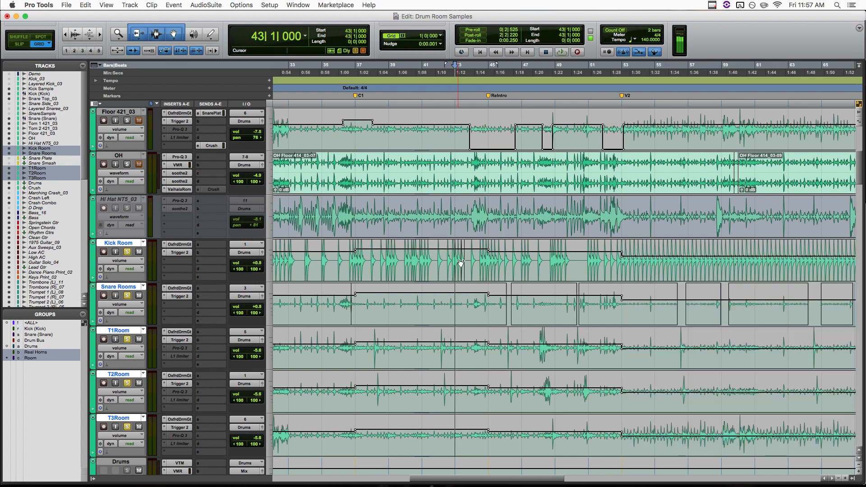
key(super+a)
key(Delete)
key(super+equal)
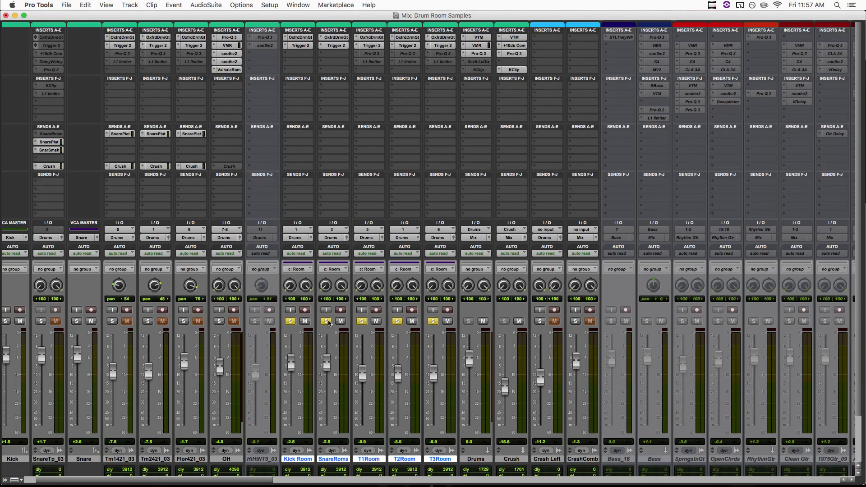
- Unsolo the Room group and play the full drum mix, comparing it with the rooms muted and unmuted
click(327, 321)
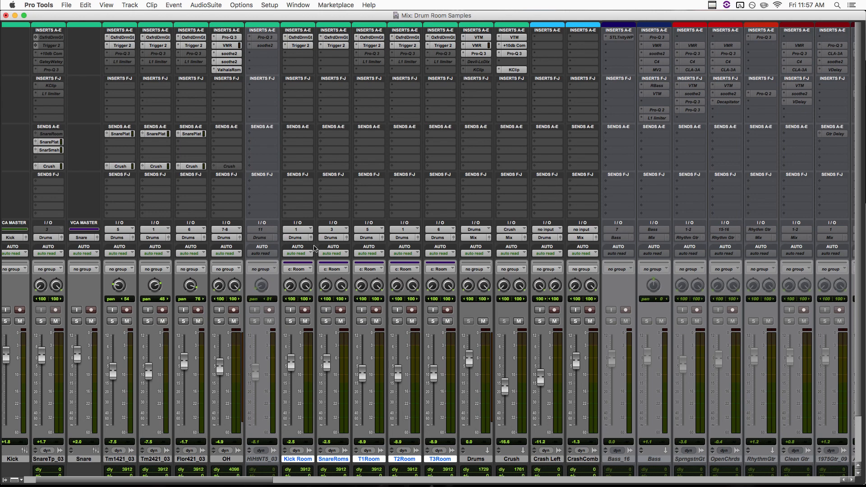
key(space)
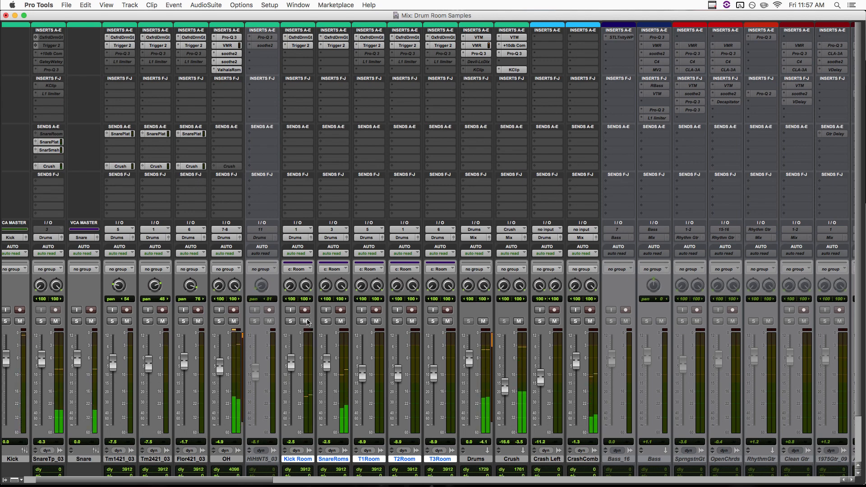
click(306, 322)
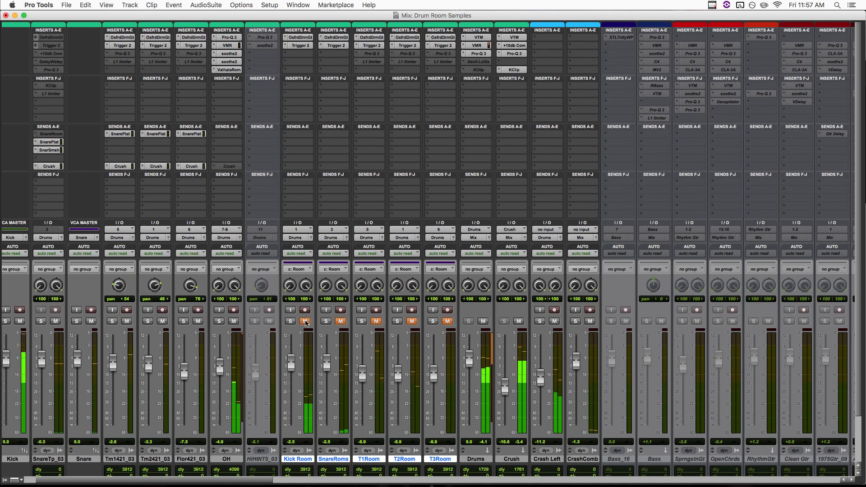
click(305, 321)
- Try the Room group's faders at +3.6 dB during playback and toggle the group's mute to compare
drag(296, 368, 296, 354)
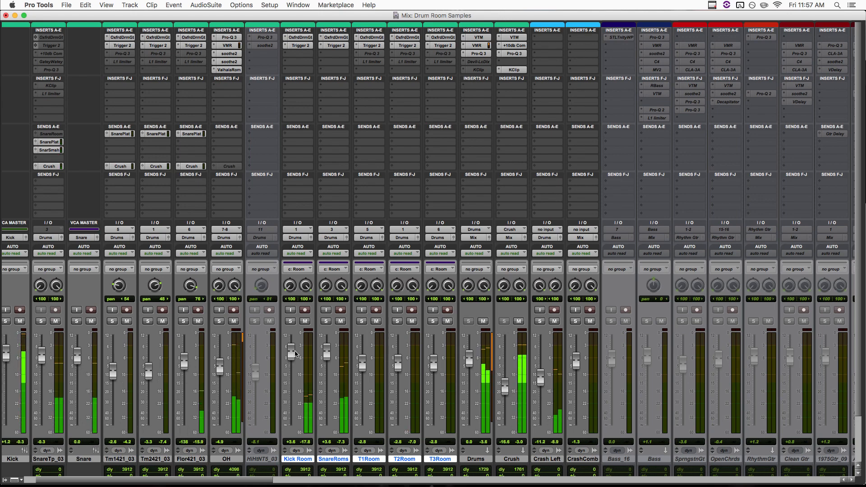
click(305, 321)
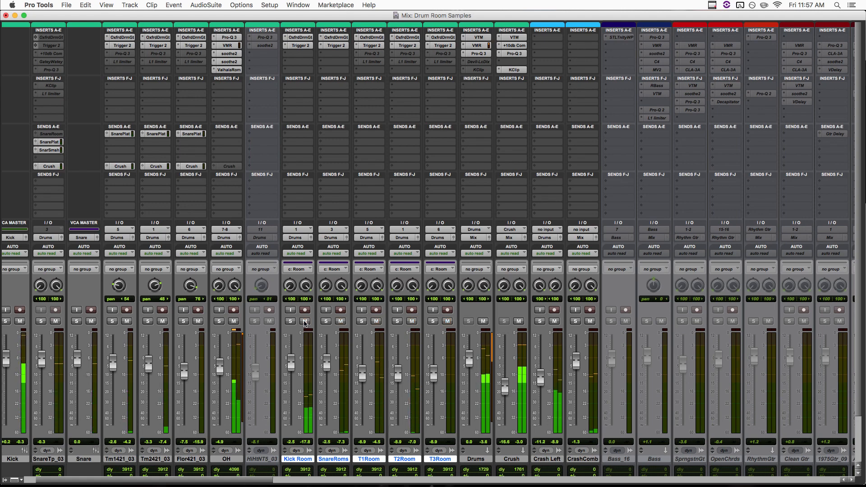
click(305, 321)
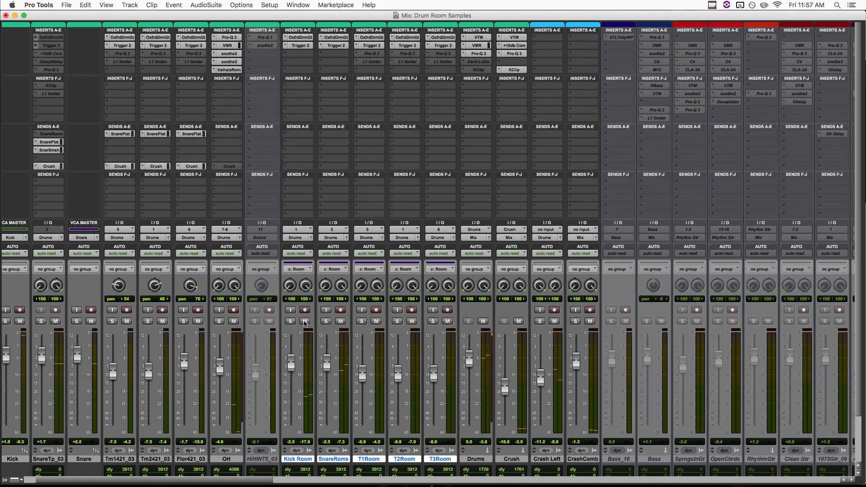